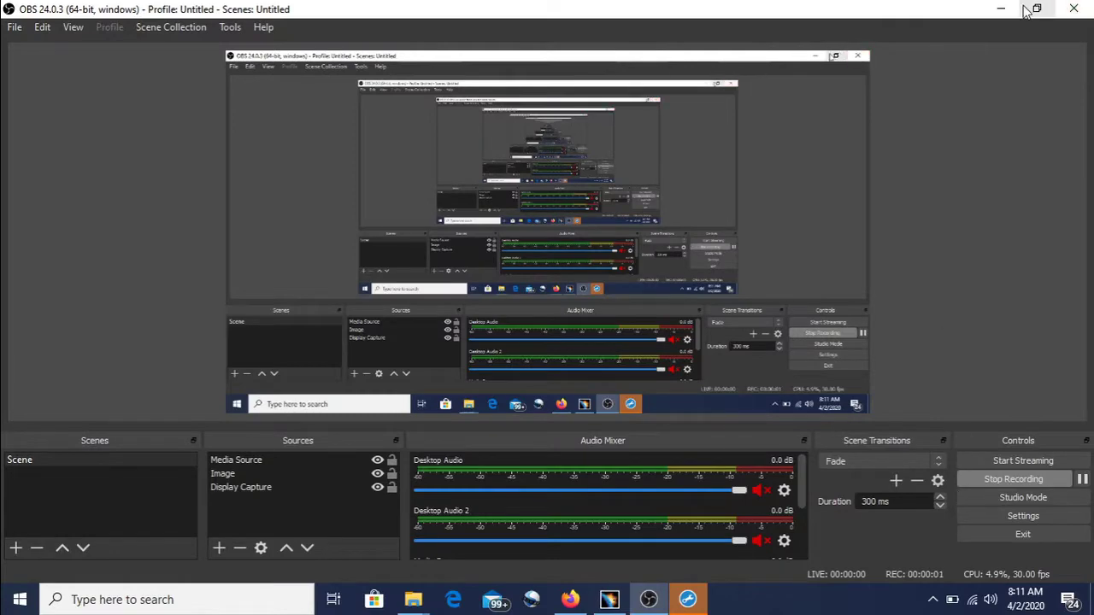
Minimize OBS Studio so the CATIA V5 product with Part1 is visible
click(998, 10)
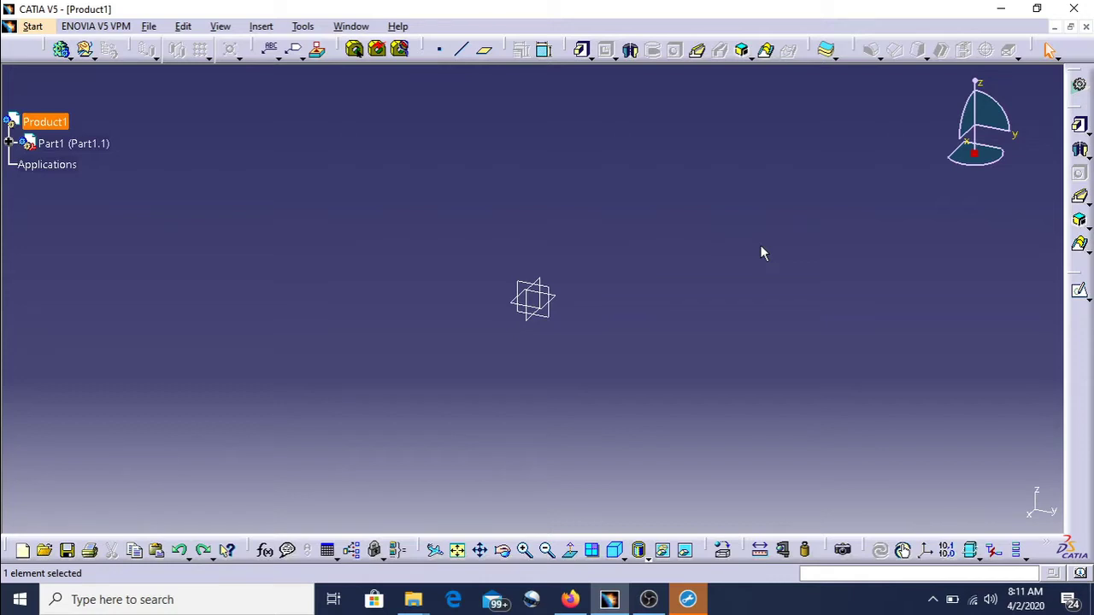
Start a new sketch on Part1's zx plane, correcting an initial yz plane pick
click(1079, 294)
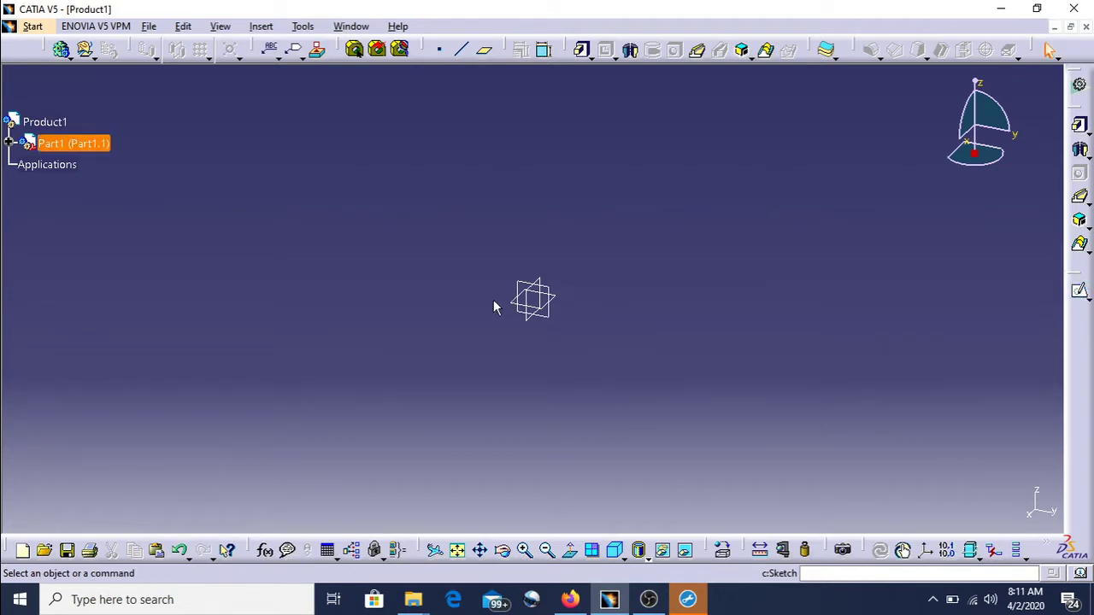
click(554, 318)
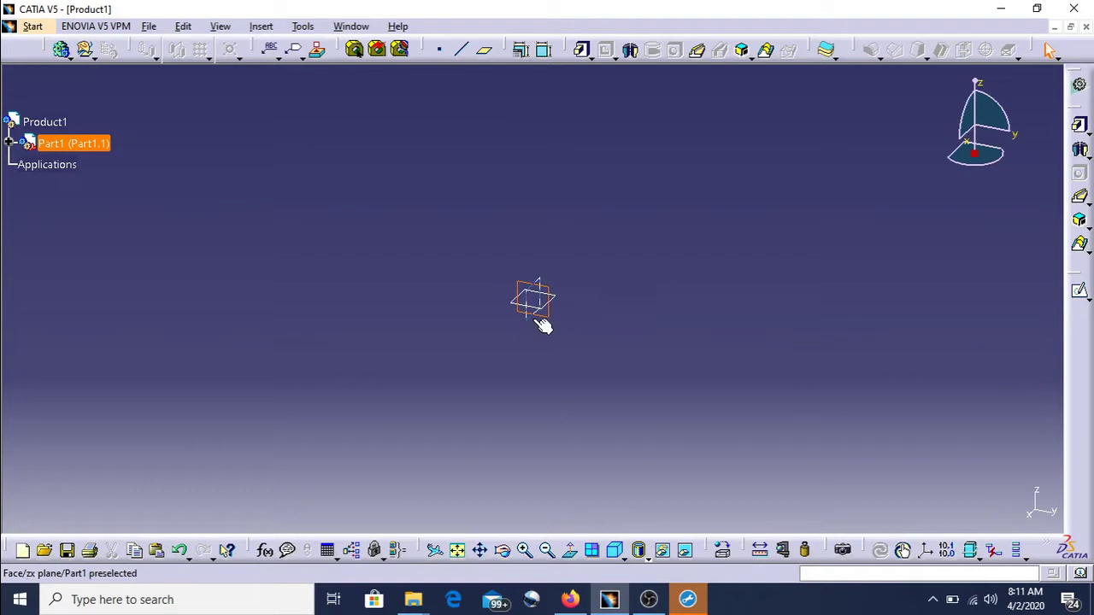
click(537, 316)
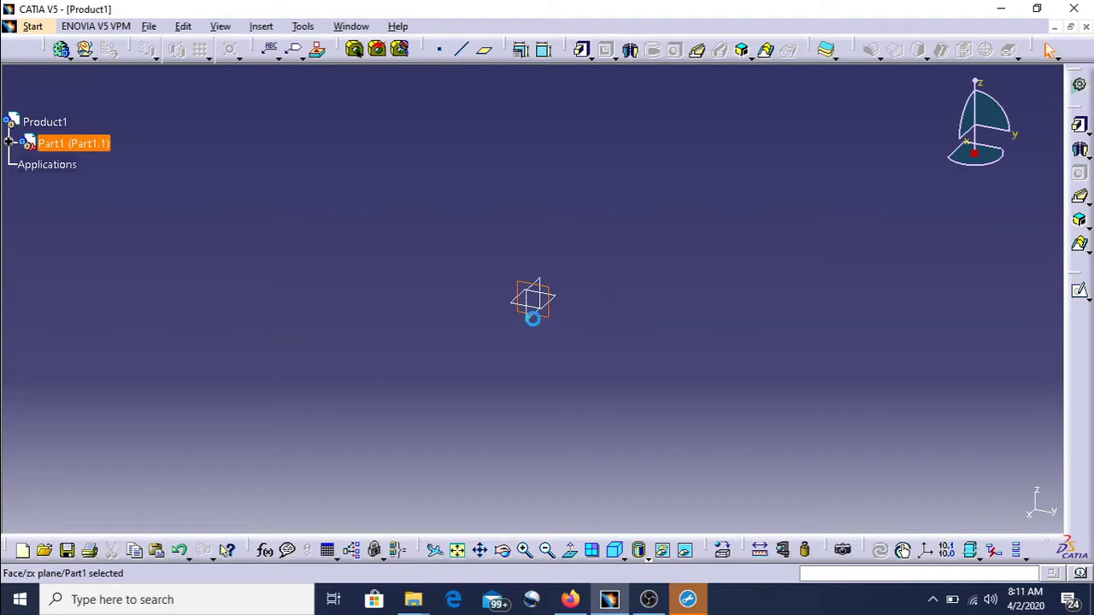
click(1081, 293)
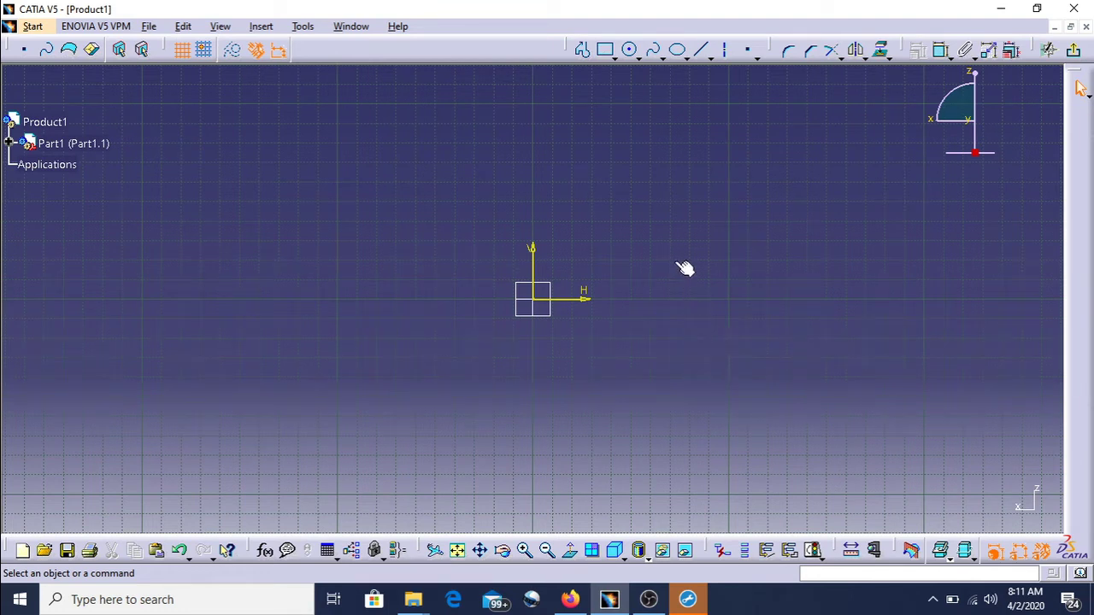
click(607, 53)
click(626, 58)
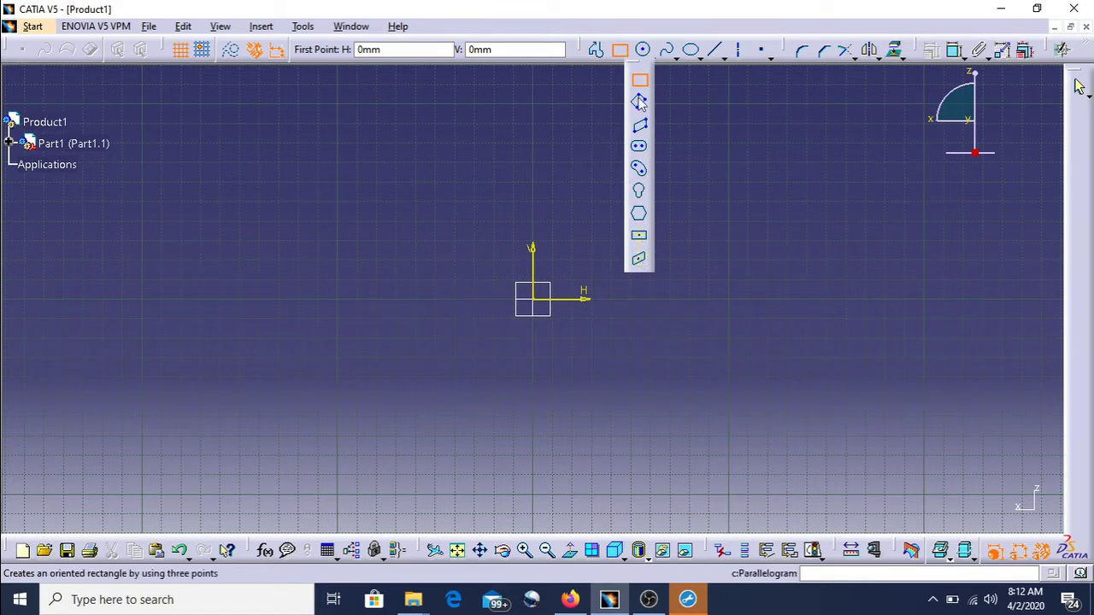
click(638, 79)
key(Escape)
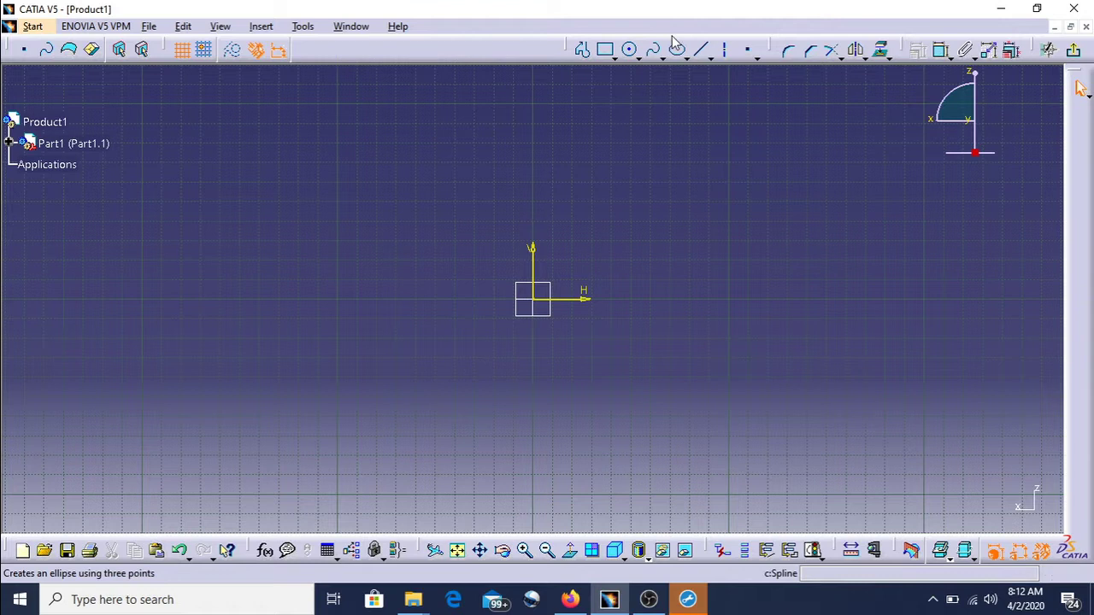
Draw a two-point rectangle about 151 × 75 mm with its bottom edge on the H axis
click(604, 50)
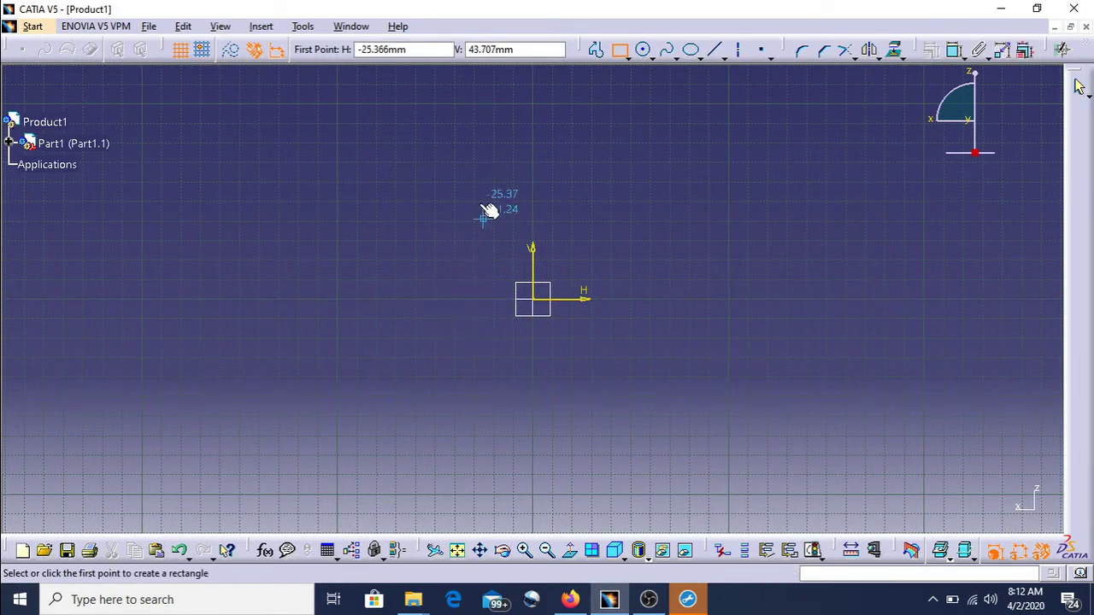
click(436, 299)
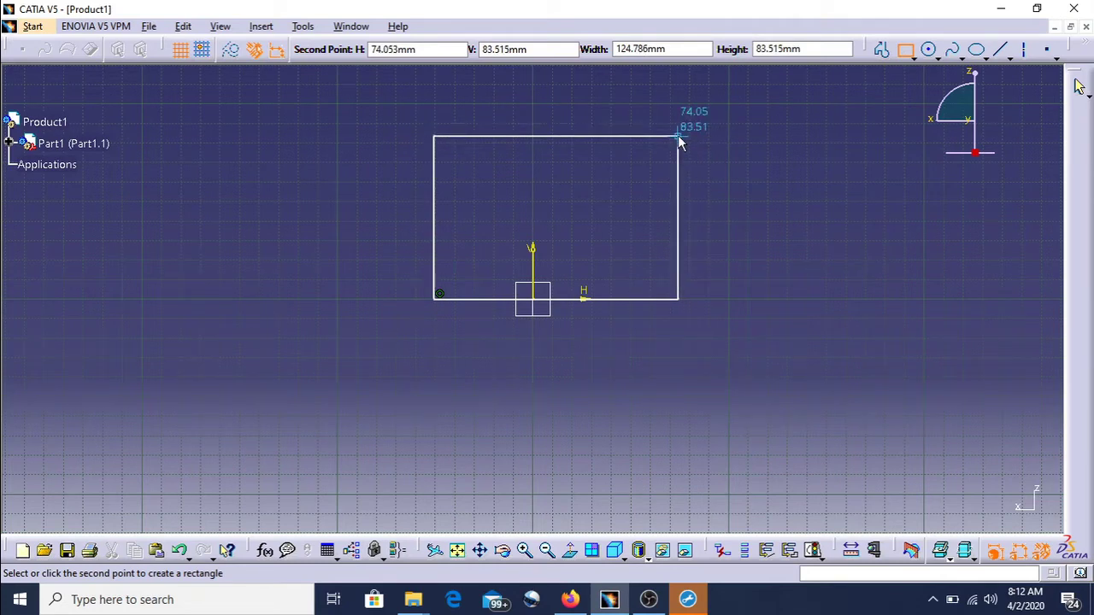
click(729, 146)
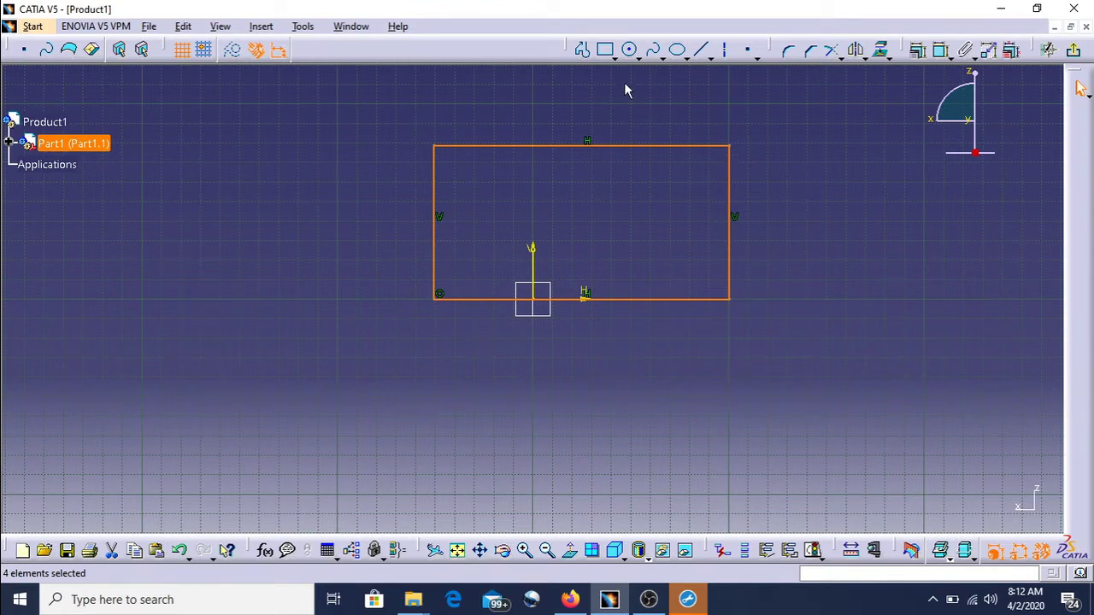
Draw two oriented rectangles: a large one overlapping the first rectangle and a smaller one to its right
click(616, 58)
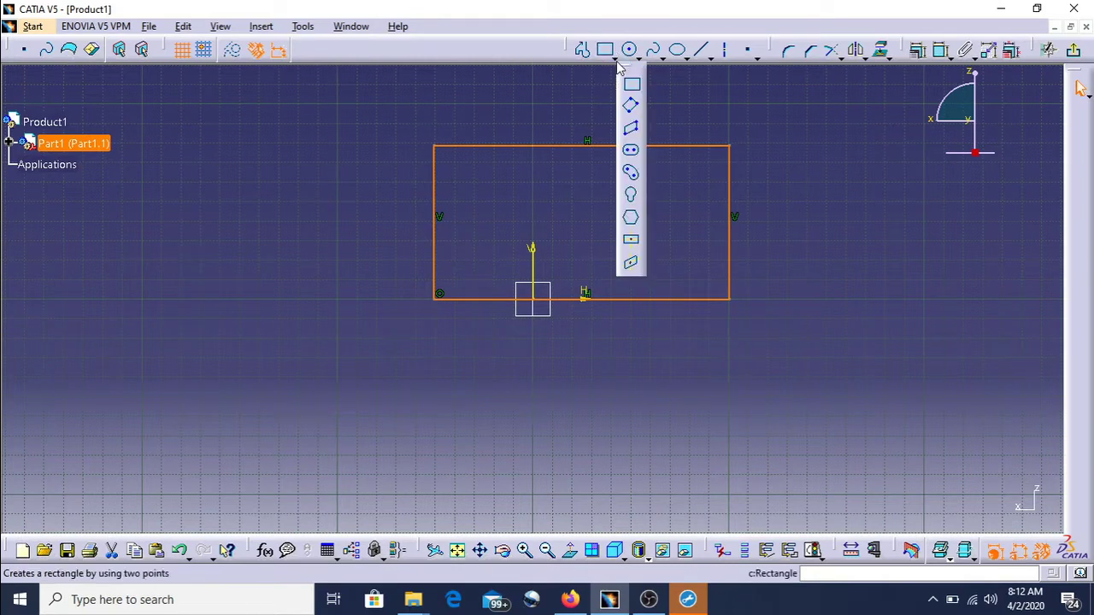
click(632, 108)
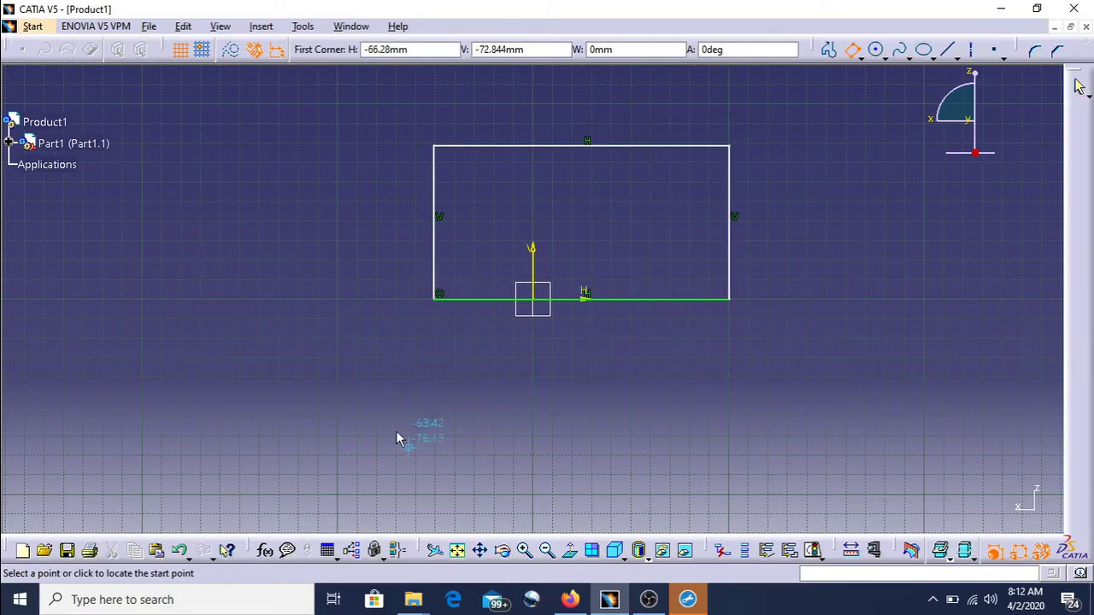
click(250, 261)
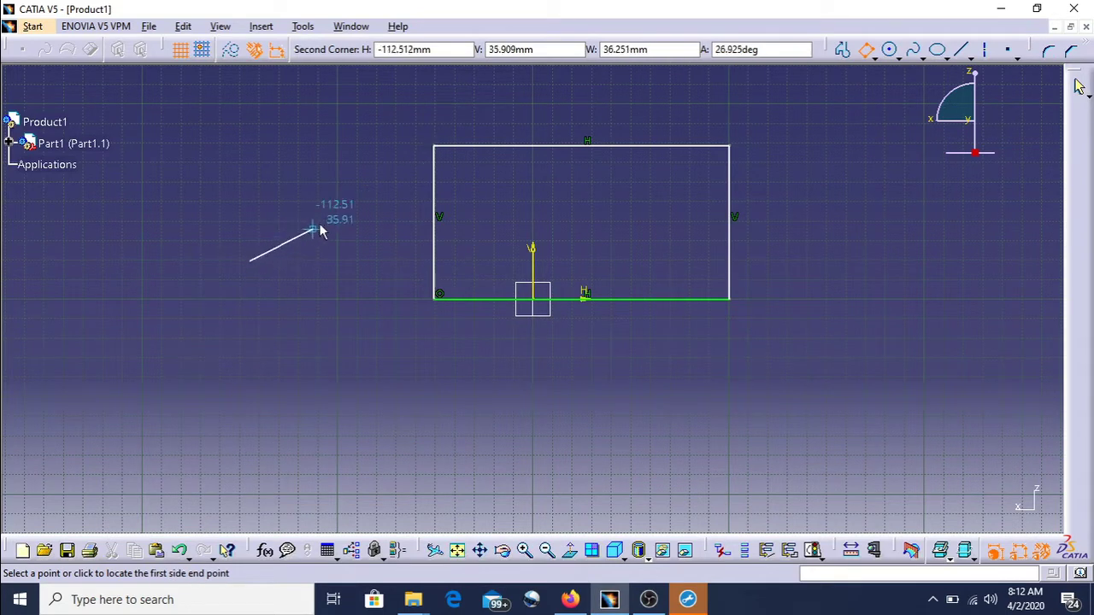
click(446, 150)
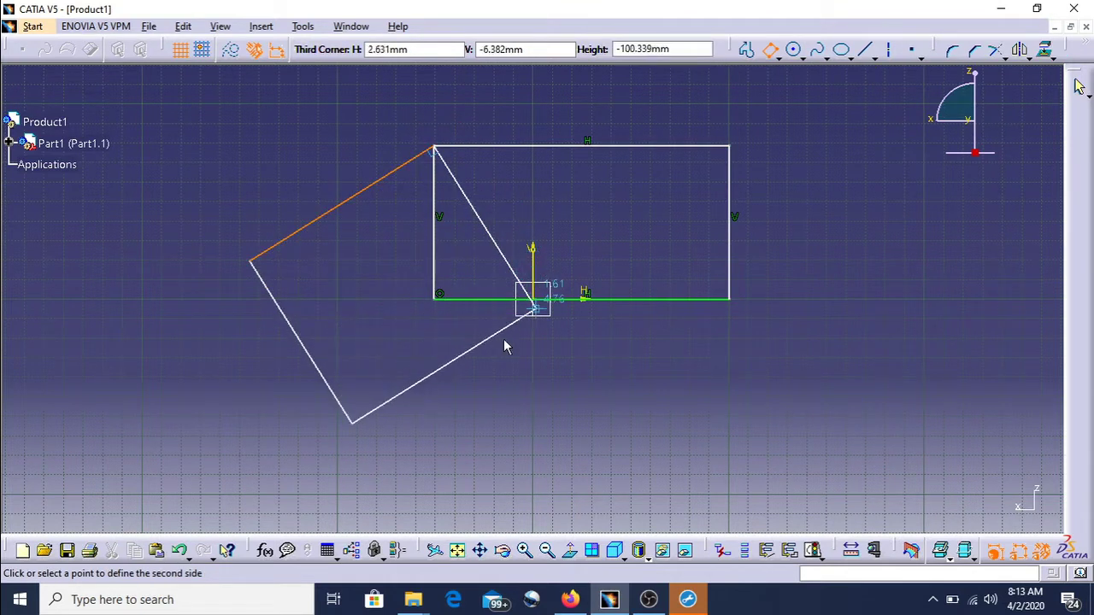
click(554, 359)
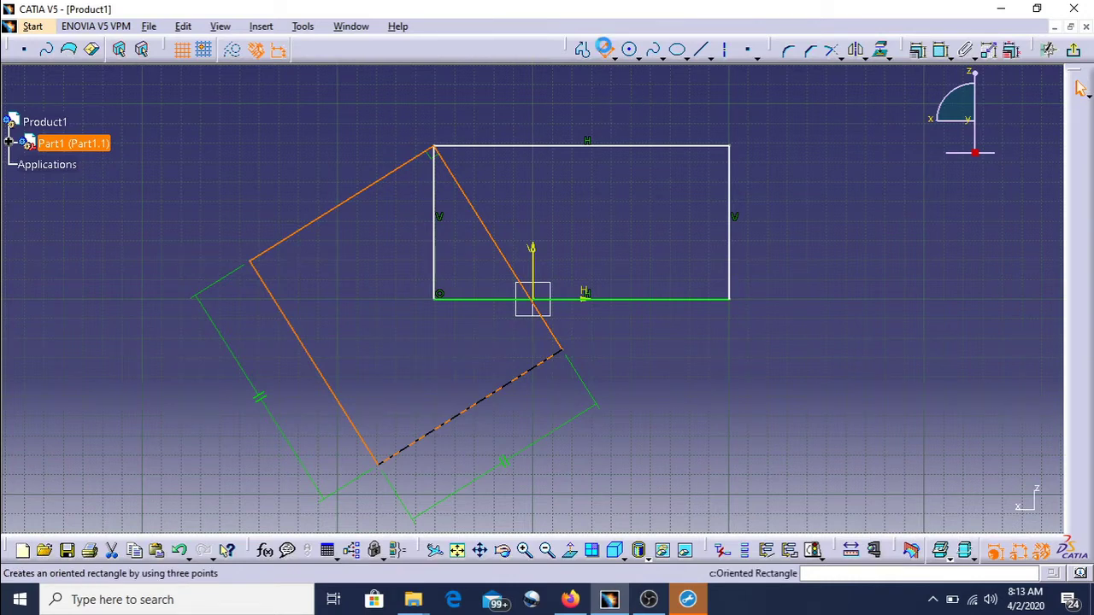
click(605, 49)
click(799, 232)
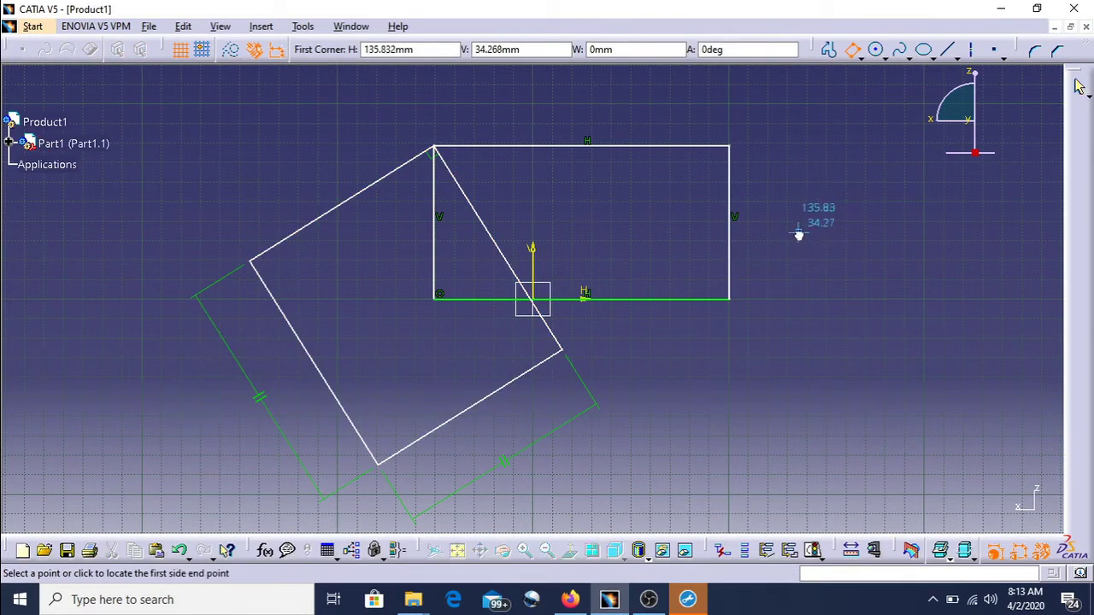
click(863, 197)
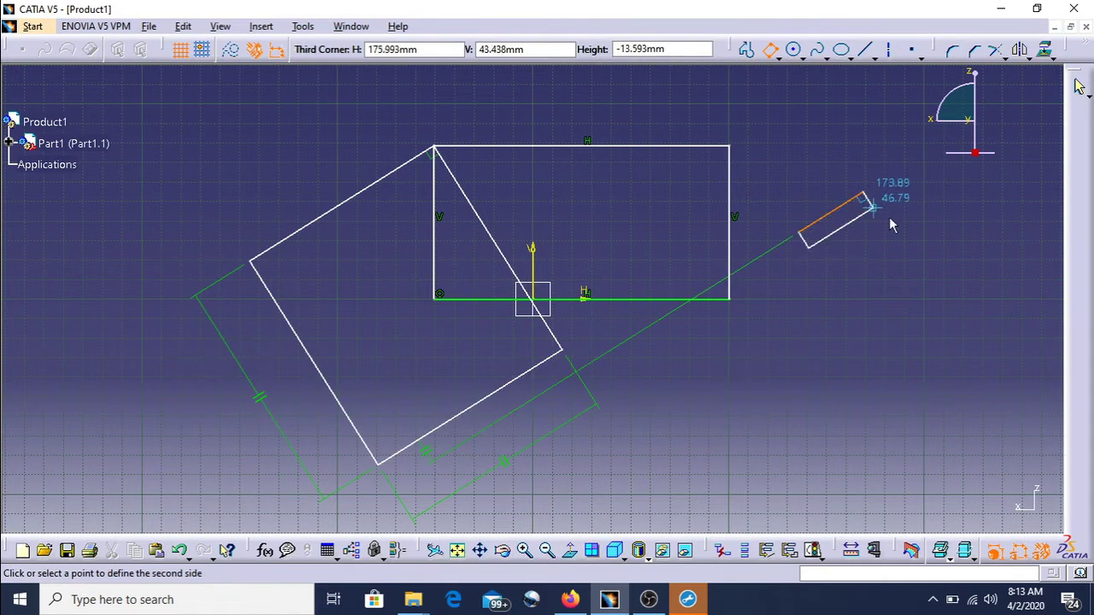
click(948, 294)
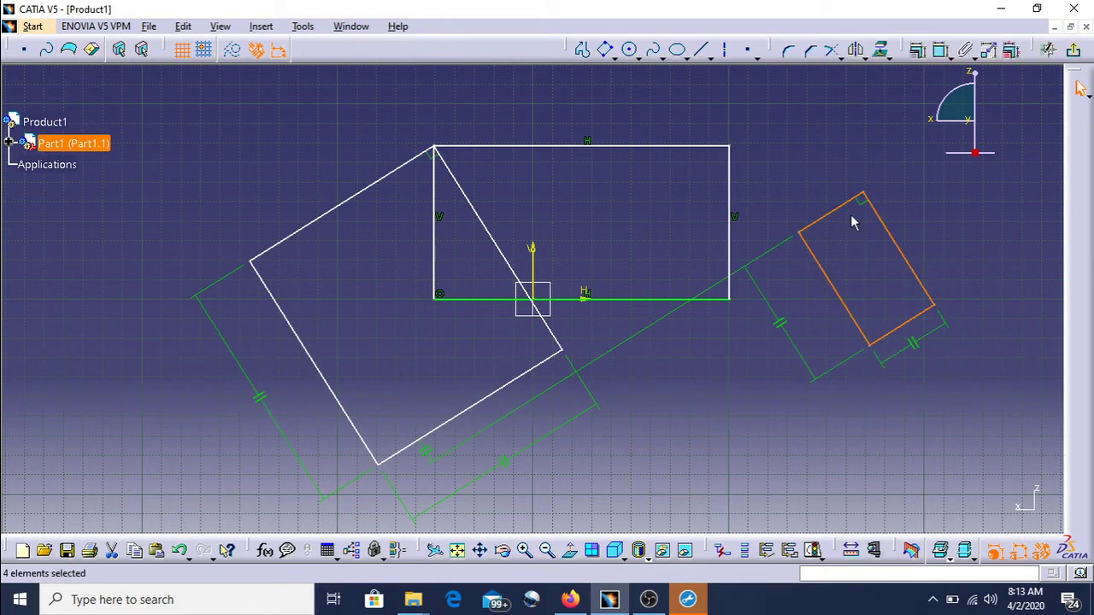
Draw two parallelograms, one at the lower right and one slanting across the top-left
click(614, 57)
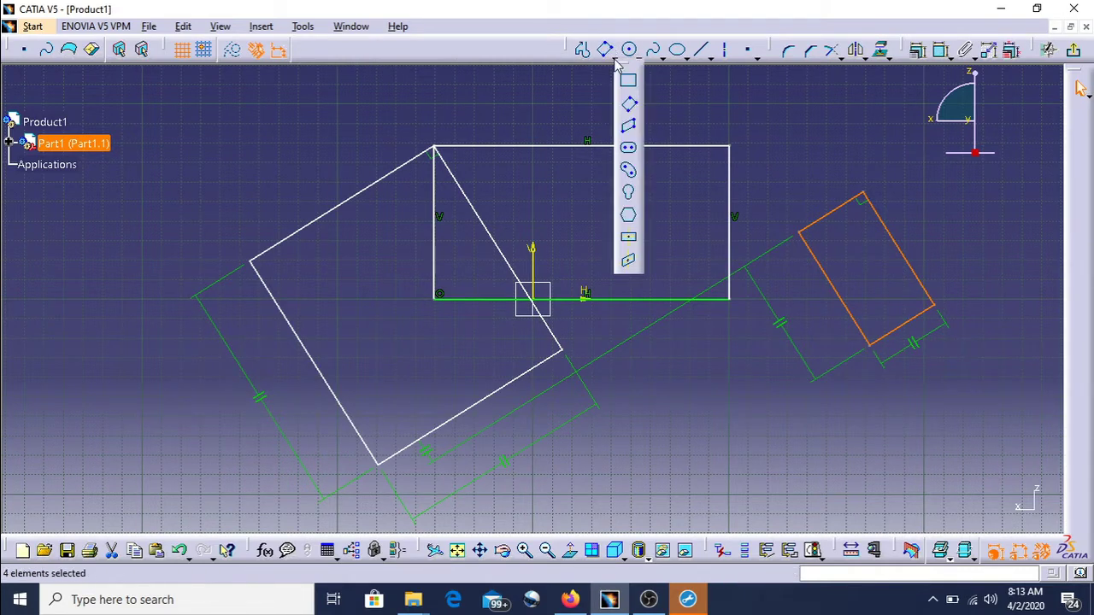
click(630, 127)
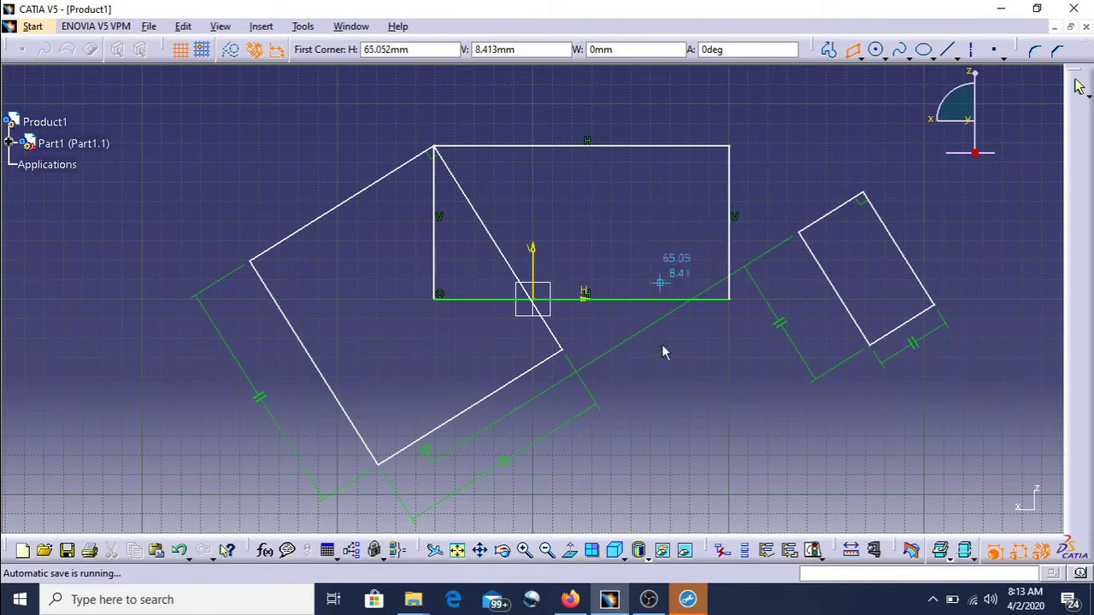
click(655, 444)
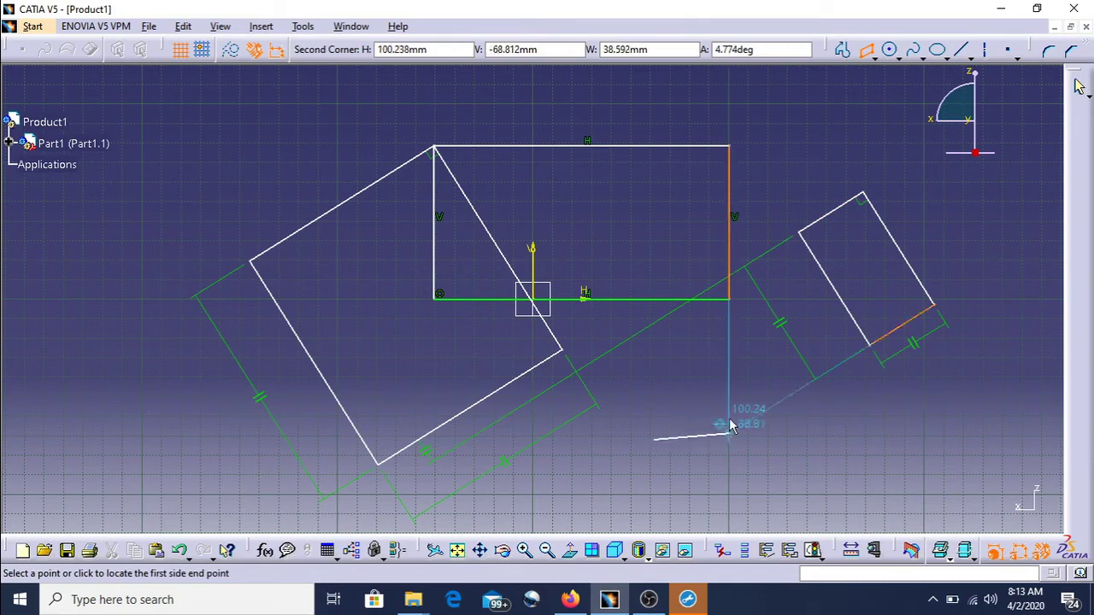
click(708, 370)
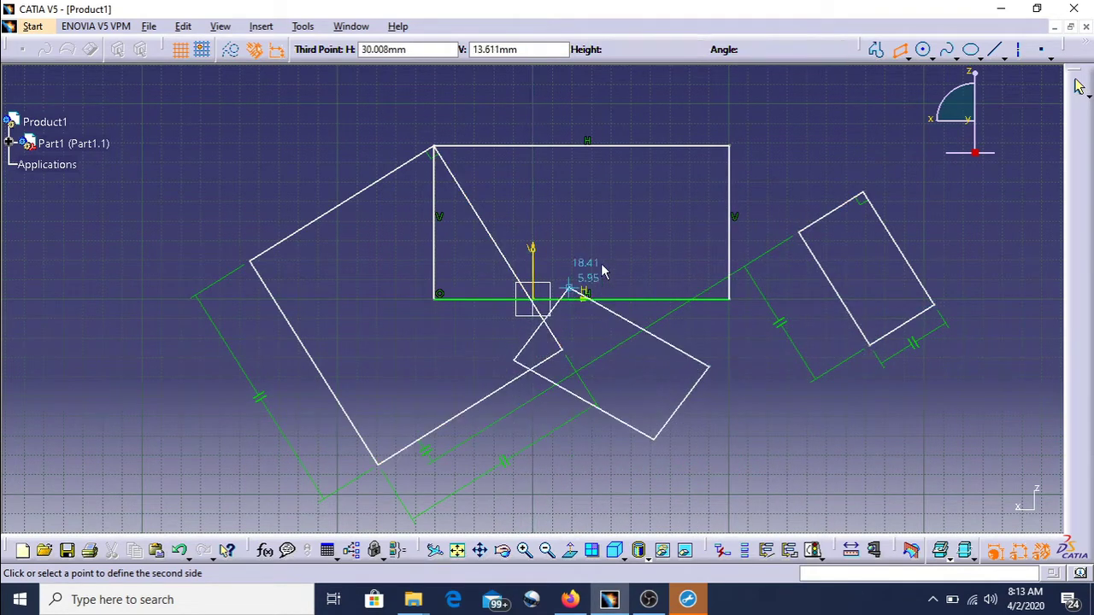
click(889, 429)
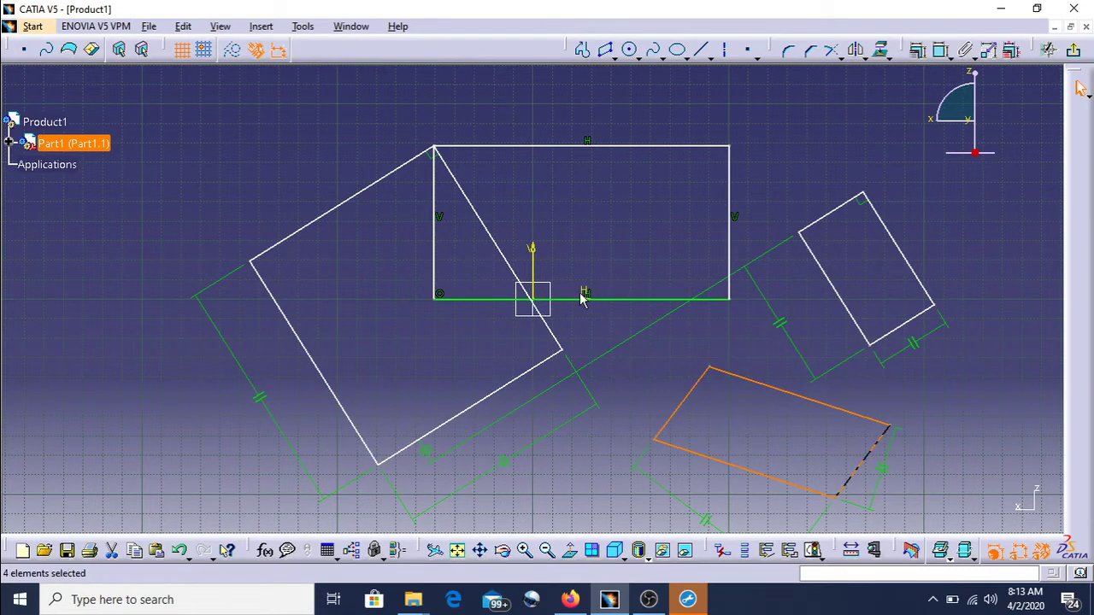
click(608, 52)
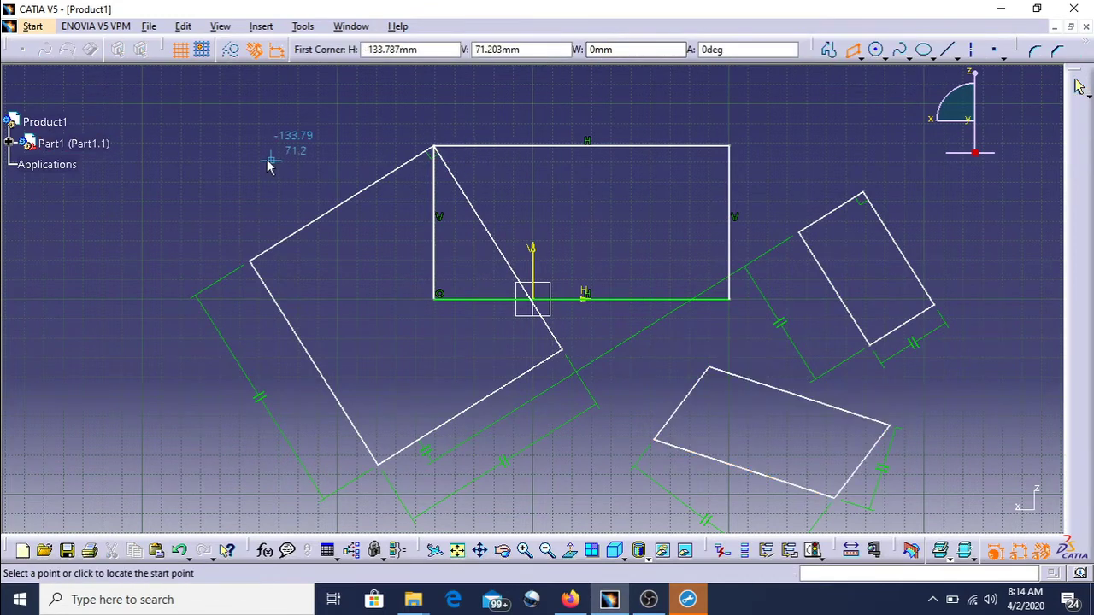
click(198, 178)
click(249, 135)
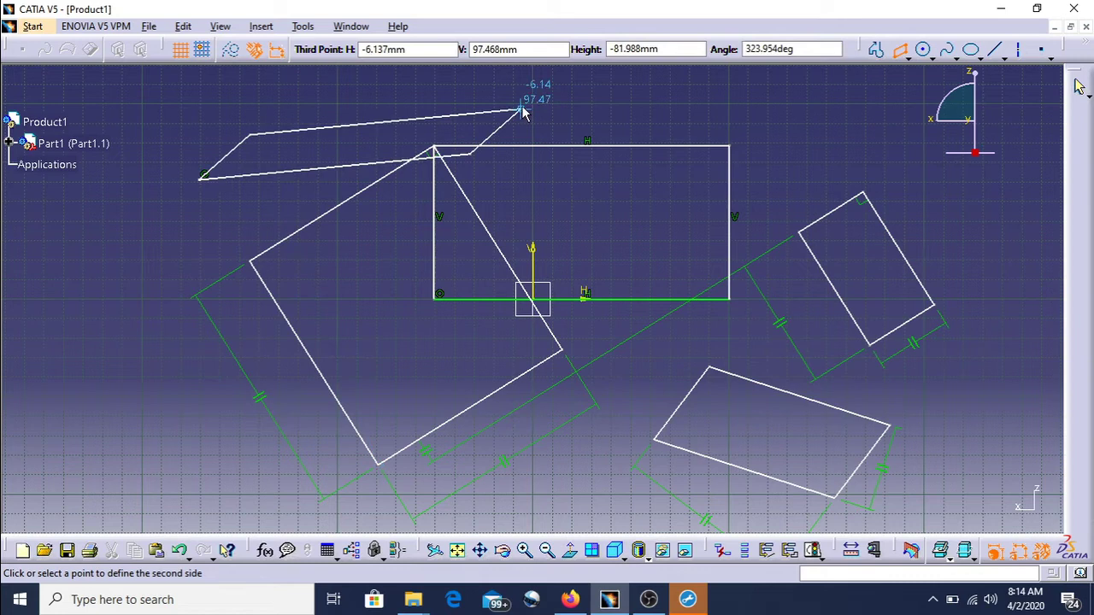
click(643, 165)
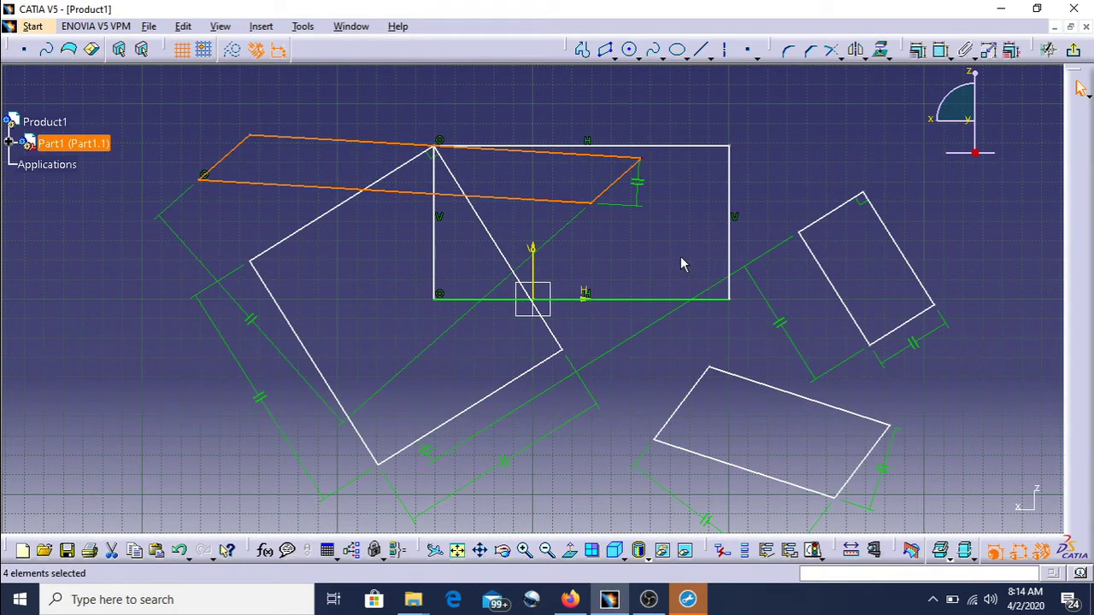
Undo four times to remove every rectangle and parallelogram, leaving only the sketch axes
click(182, 552)
click(182, 552)
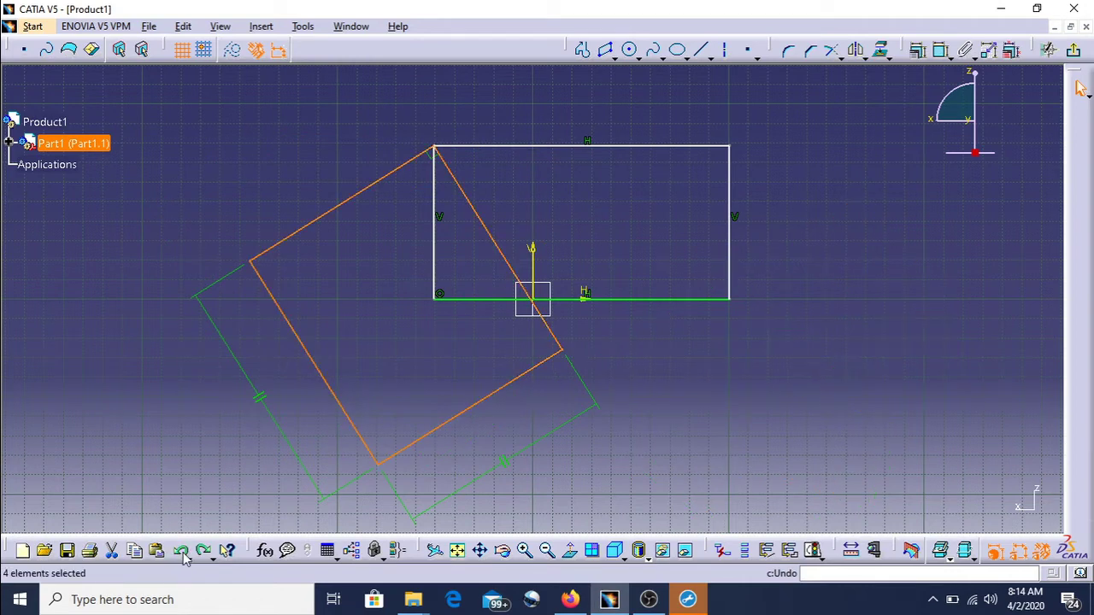
click(182, 552)
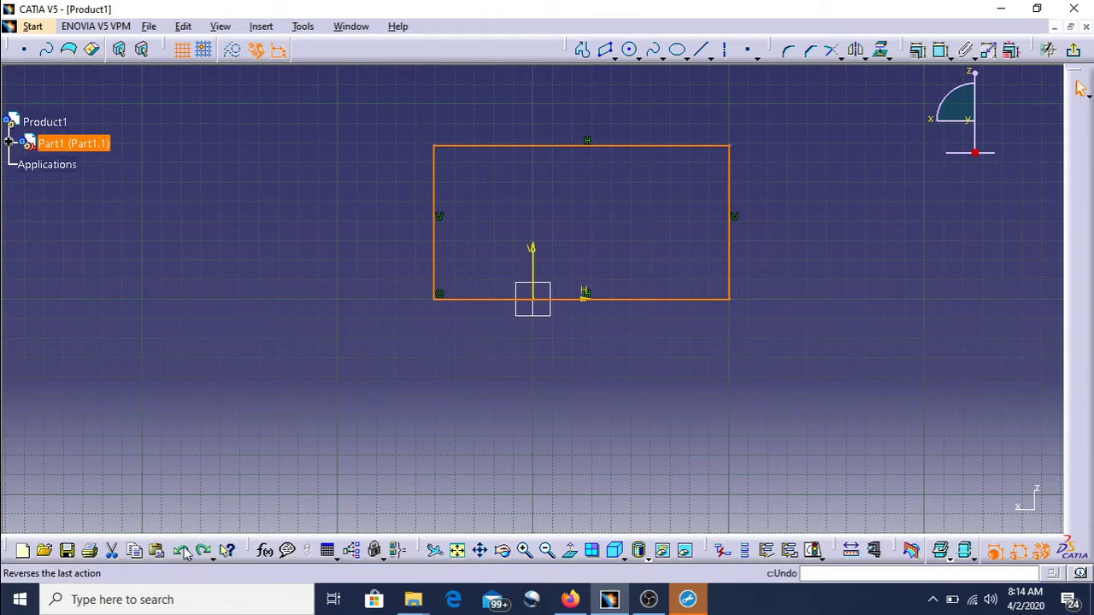
click(182, 552)
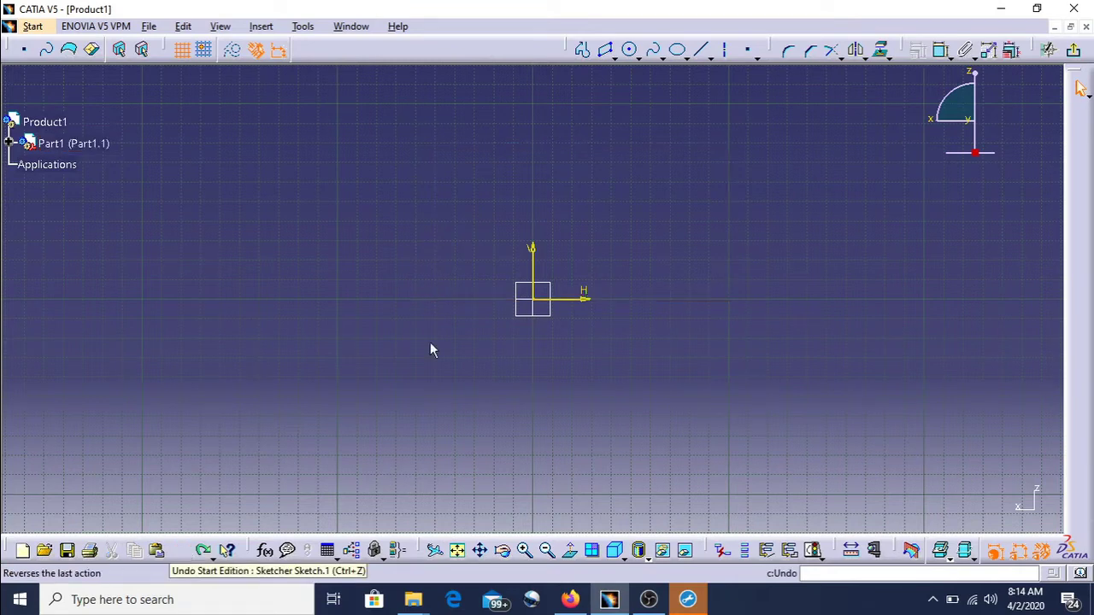
click(614, 54)
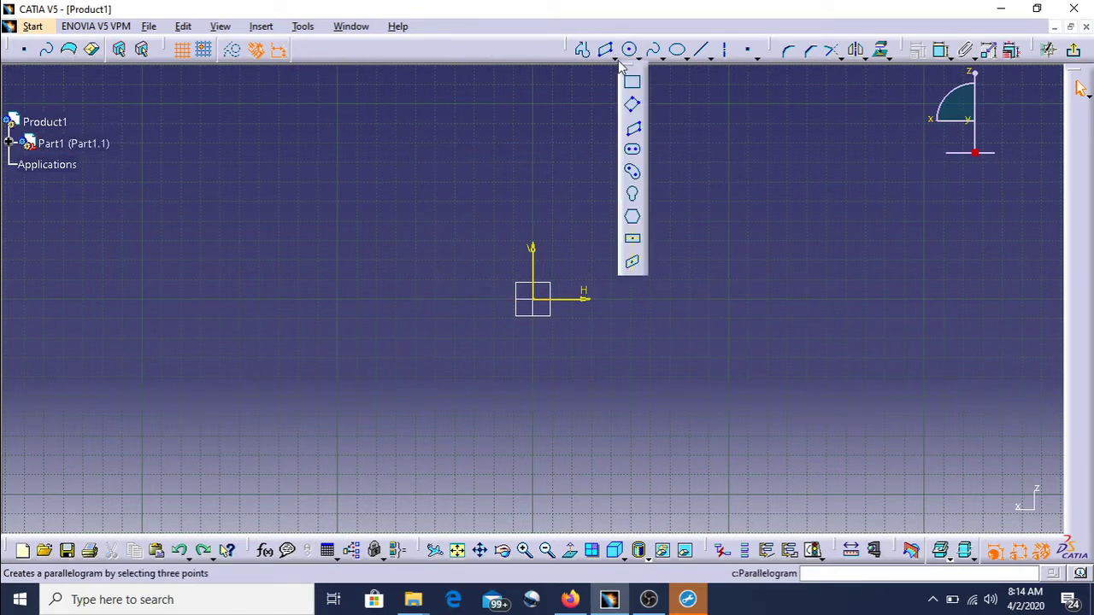
Draw two centred rectangles: one centred left of the origin, a taller one above-right of it
click(633, 244)
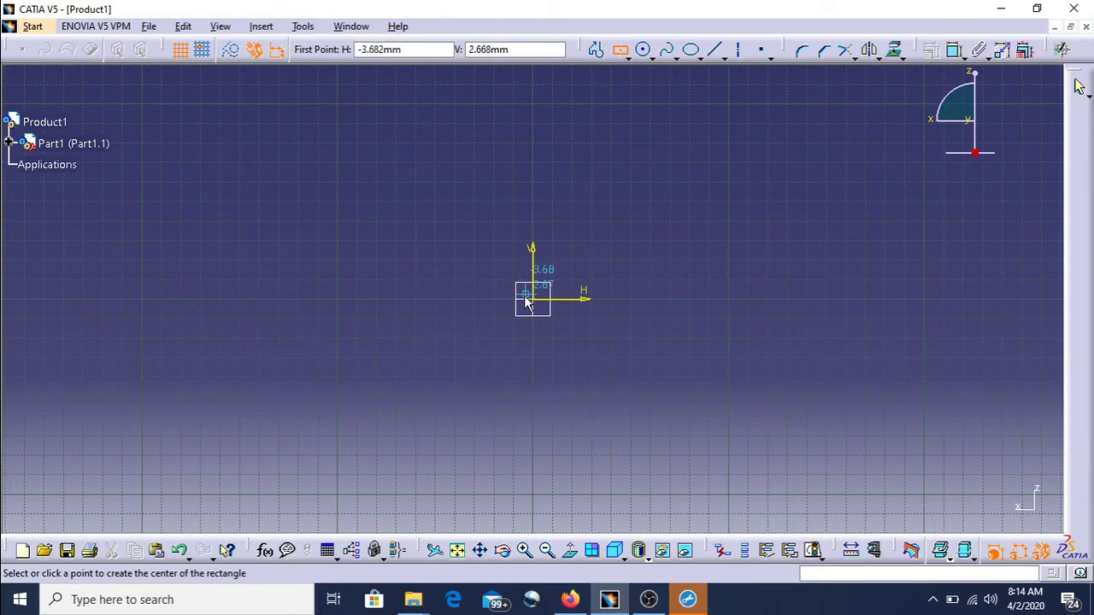
click(373, 299)
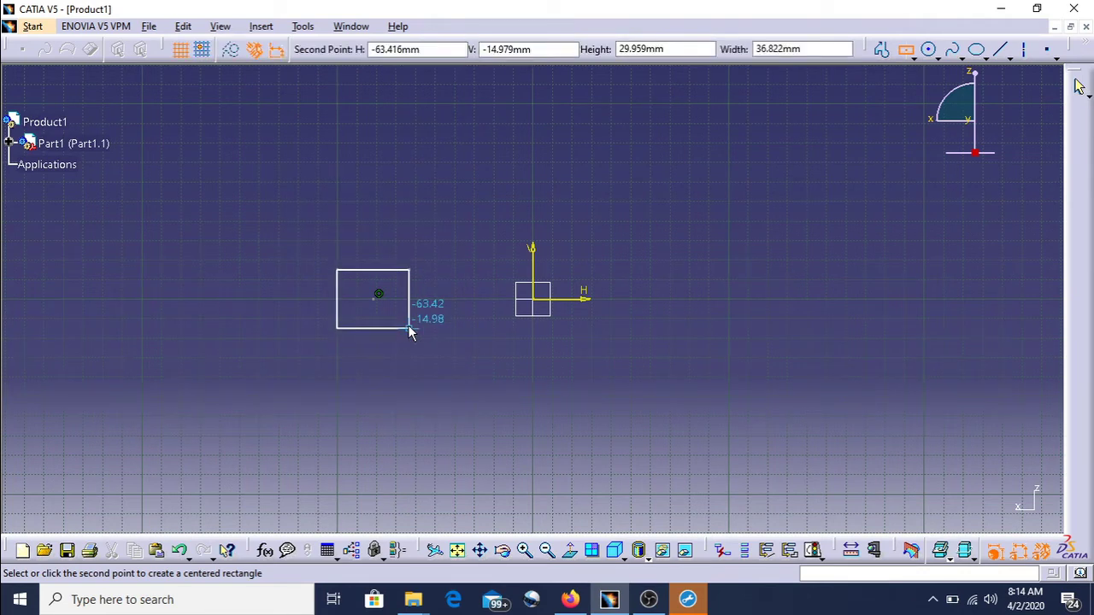
click(477, 324)
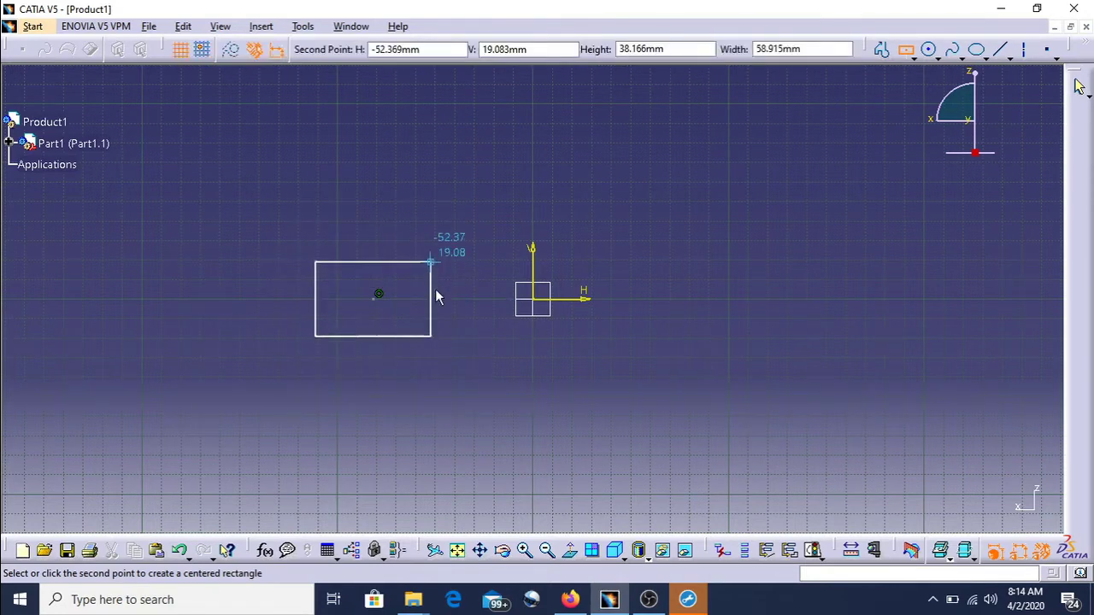
click(443, 361)
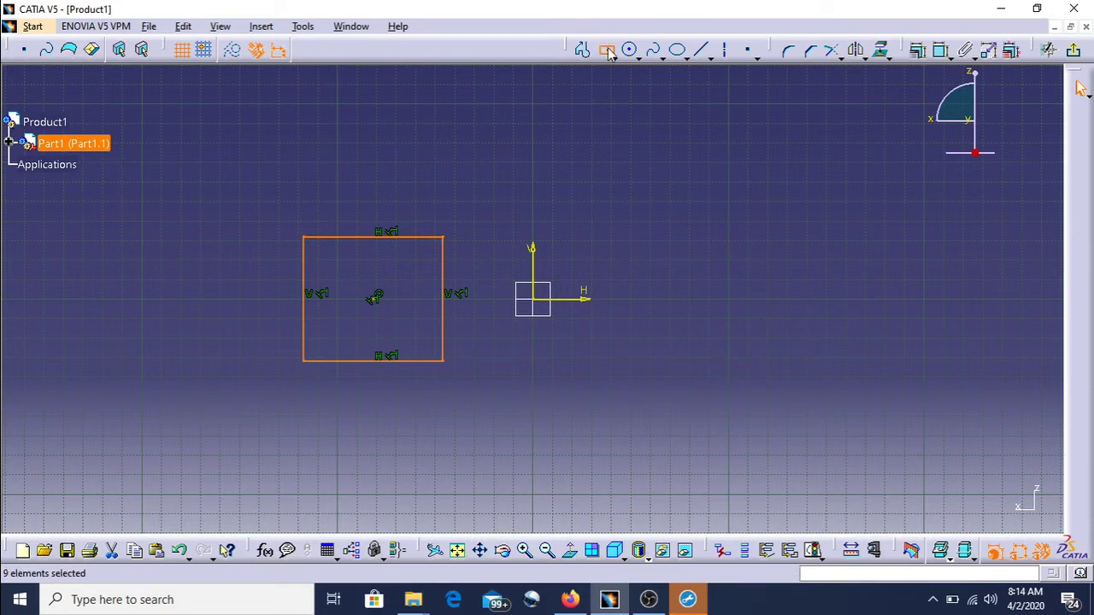
click(609, 52)
click(648, 195)
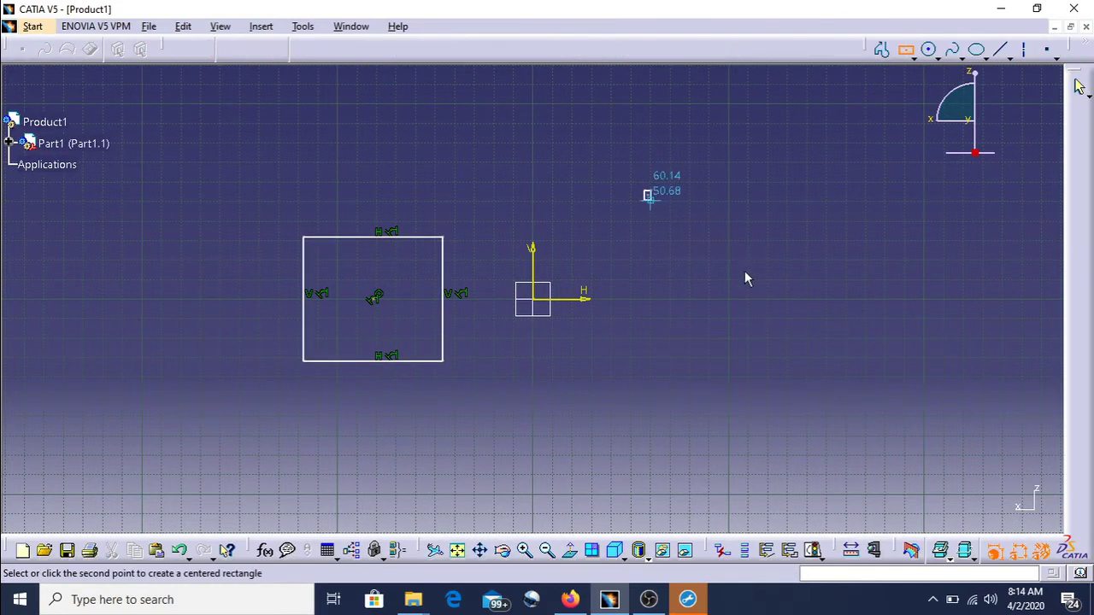
click(748, 309)
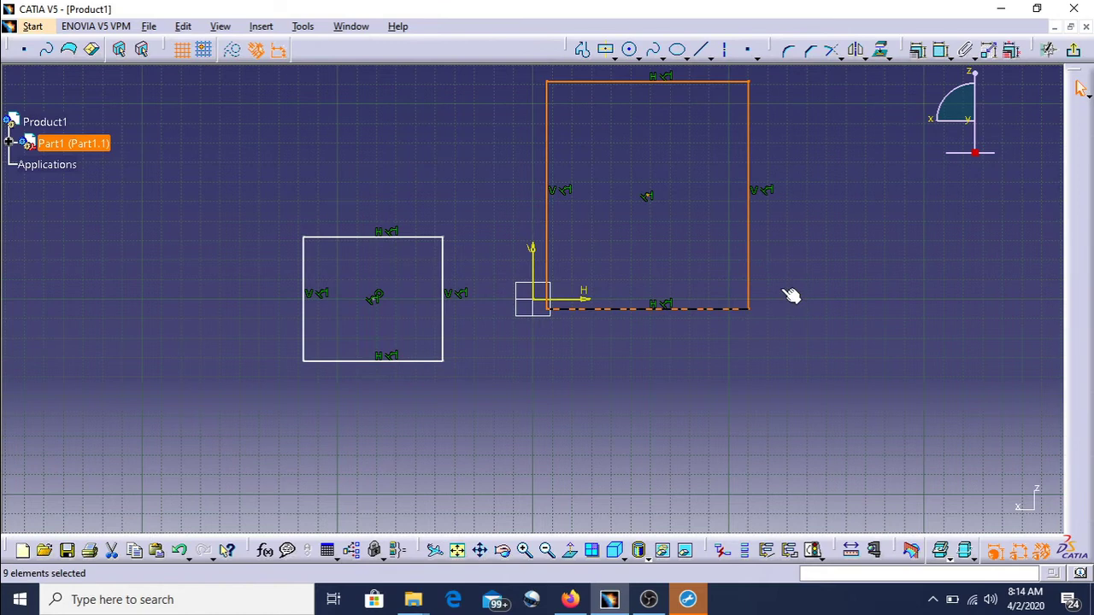
click(615, 55)
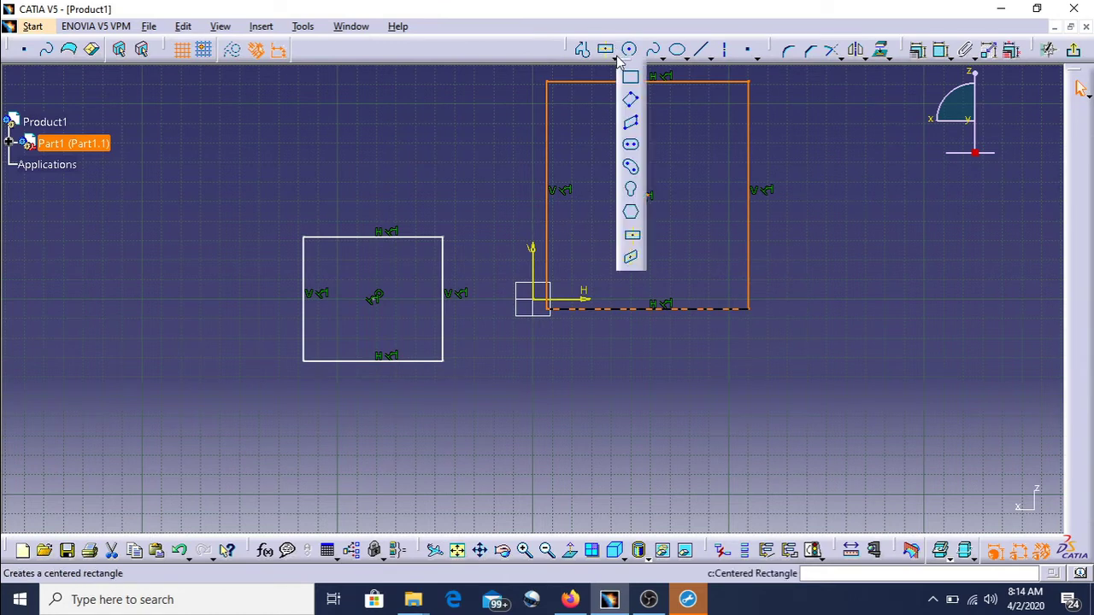
Create a centred parallelogram guided by the left square's bottom and right edges
click(631, 261)
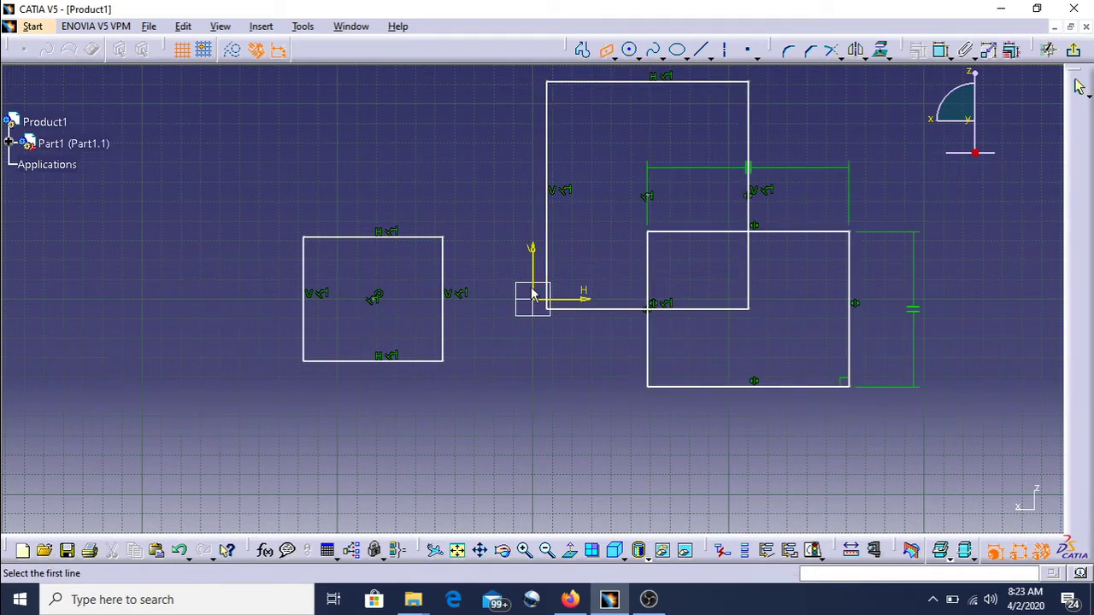
click(606, 51)
click(607, 51)
click(426, 362)
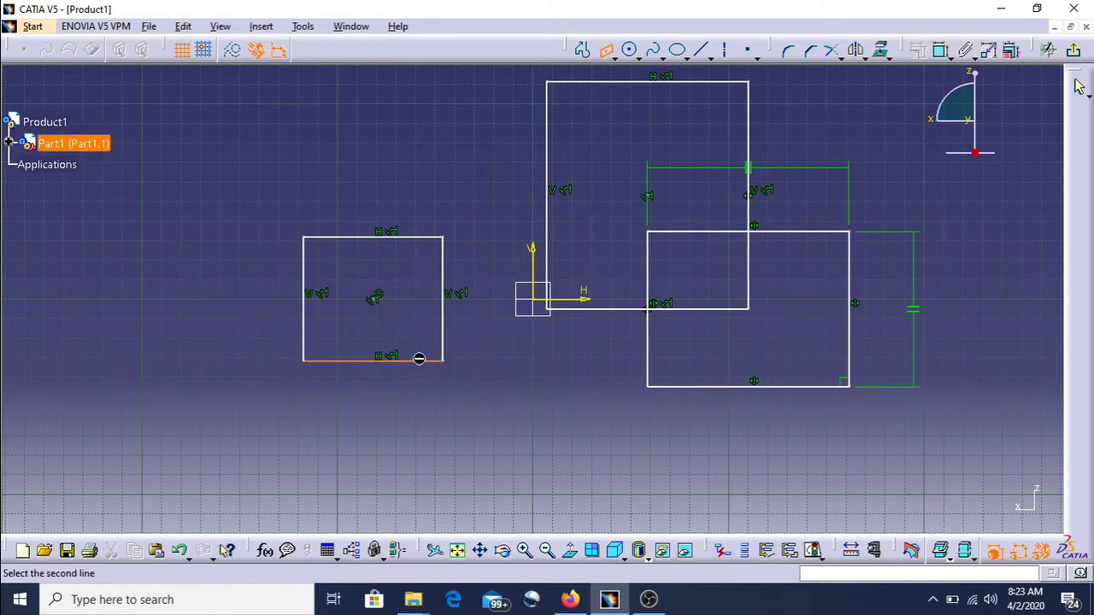
click(445, 337)
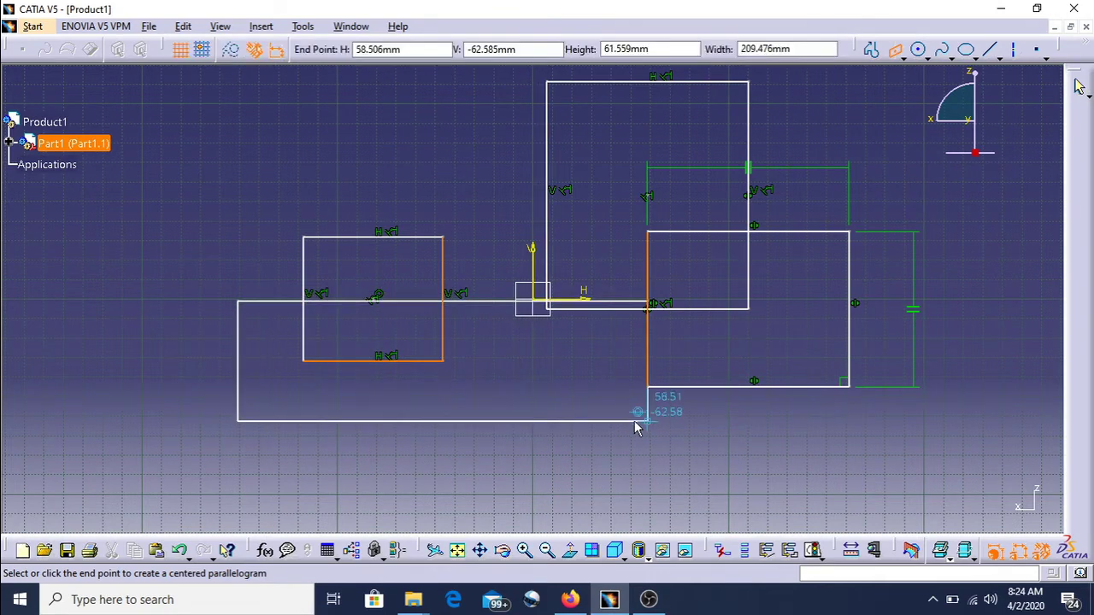
click(523, 411)
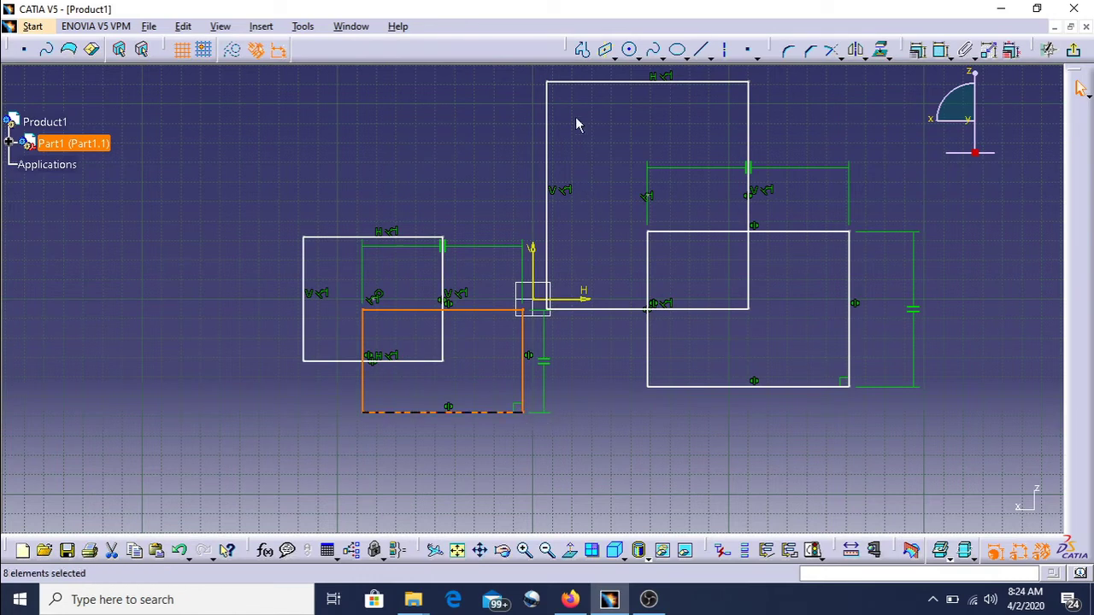
Add a flat centred parallelogram guided by the left square's top and left edges
click(606, 51)
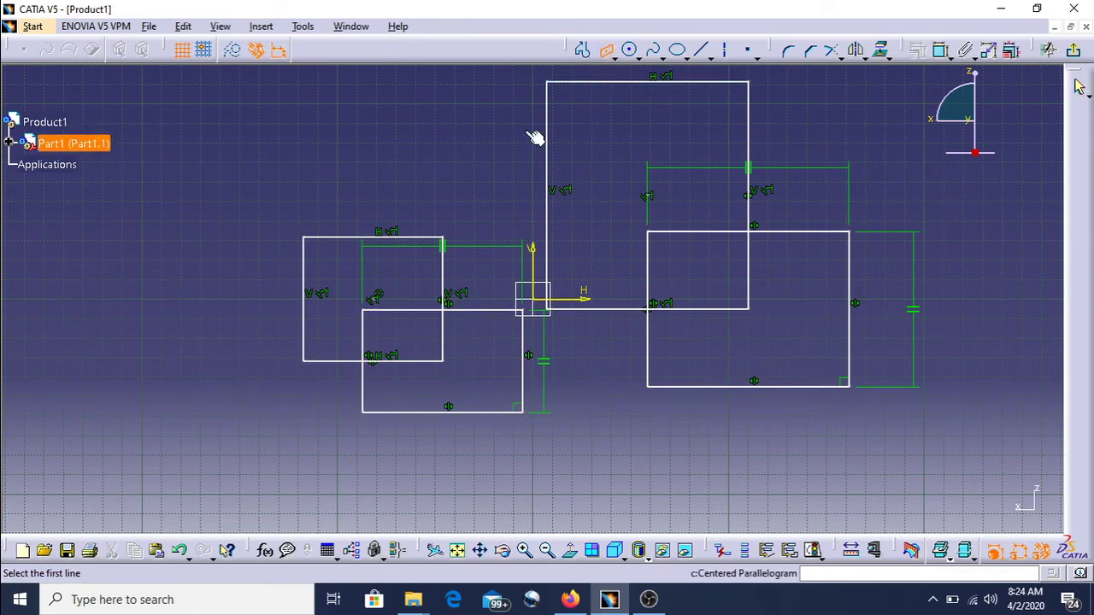
click(331, 244)
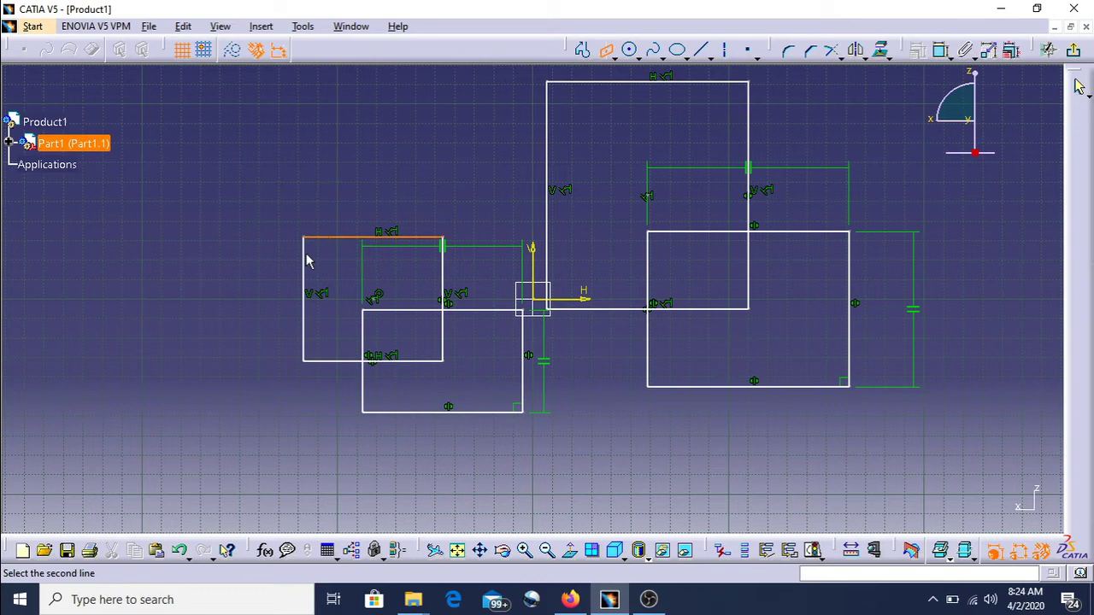
click(311, 256)
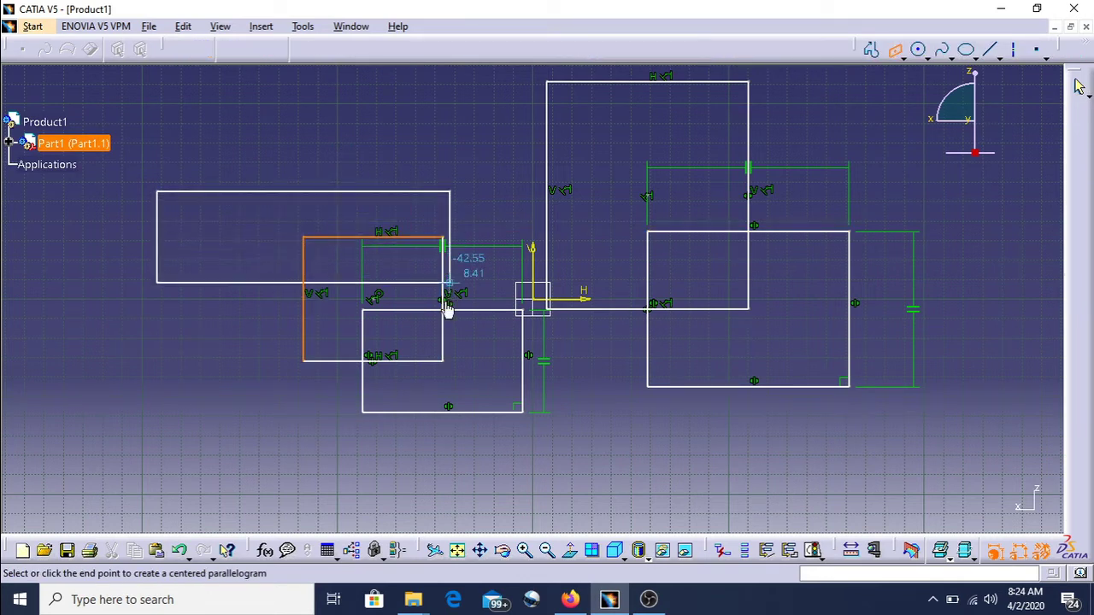
click(411, 269)
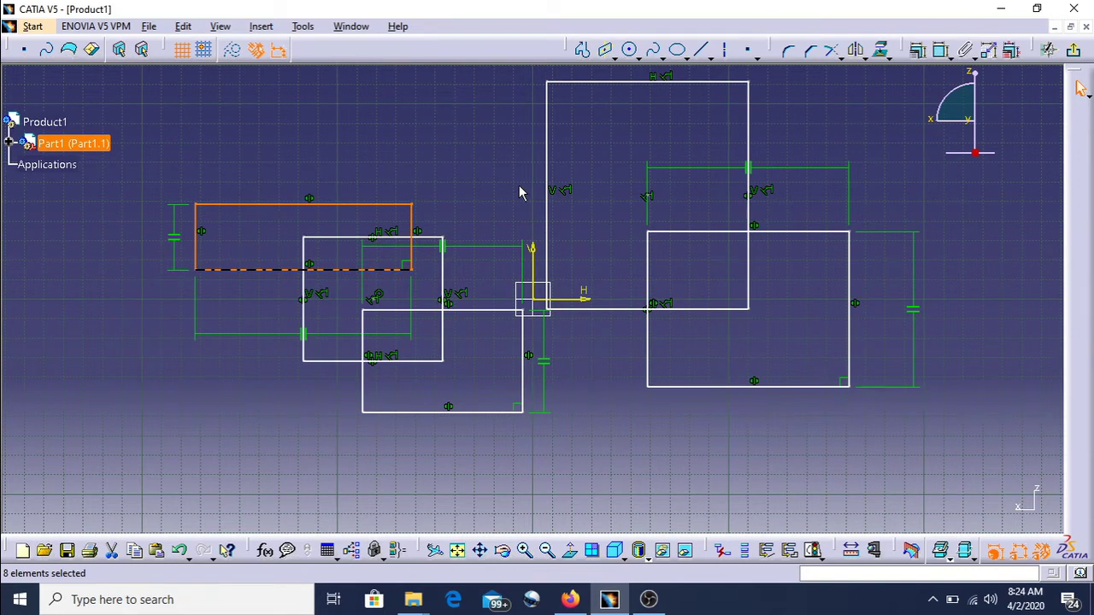
click(611, 57)
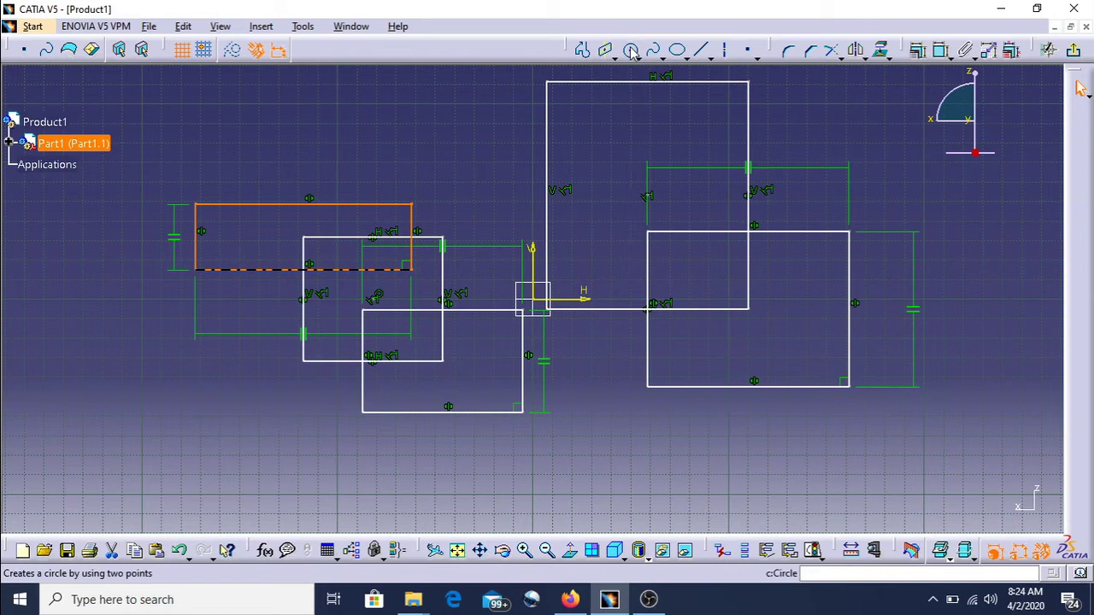
Show the circle and arc tools from the Circle flyout
click(637, 59)
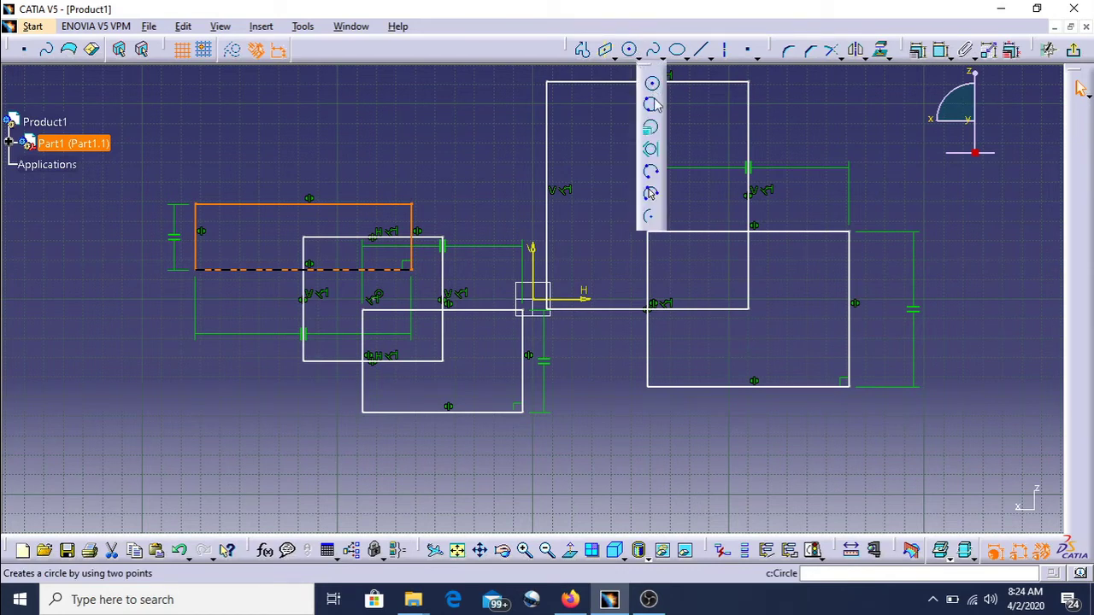